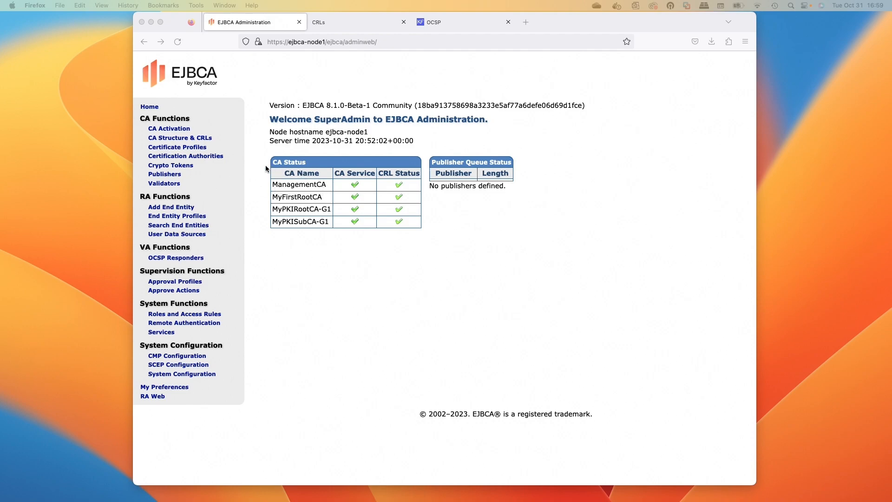
Open the TLS Server Profile certificate profile for editing and examine its Authority Information Access settings
click(202, 148)
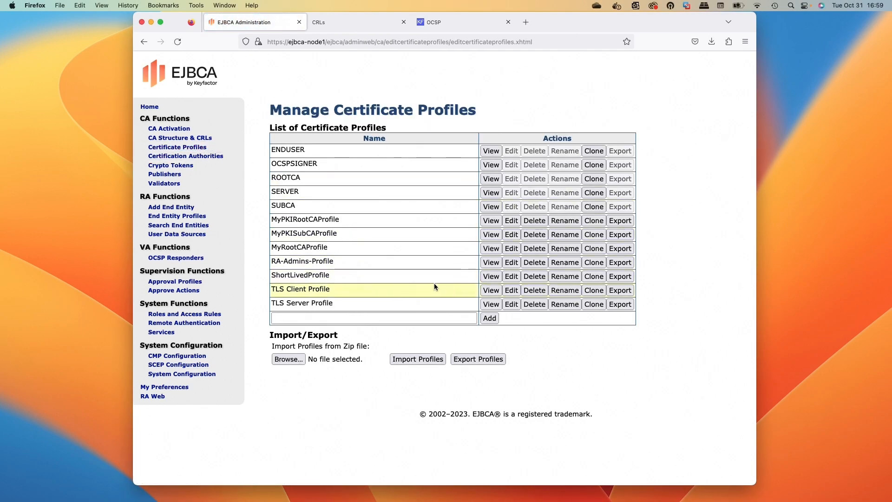
click(511, 304)
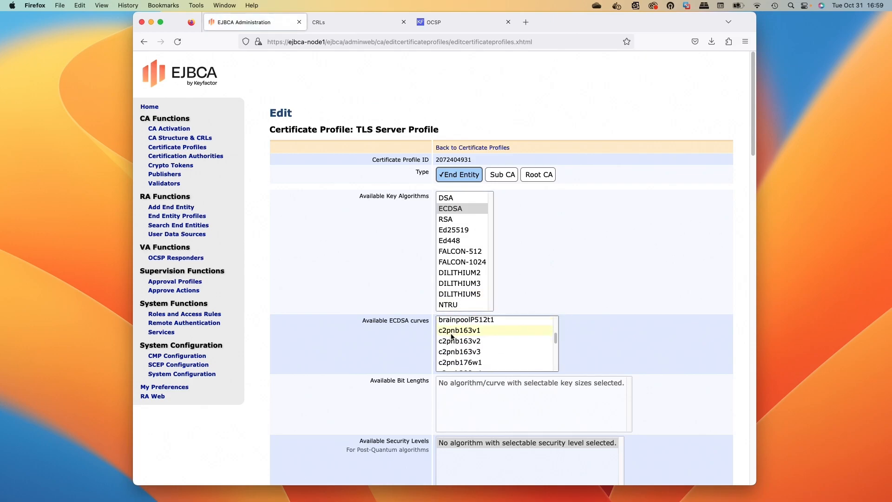
scroll(260, 333, down, 20)
scroll(244, 357, down, 1)
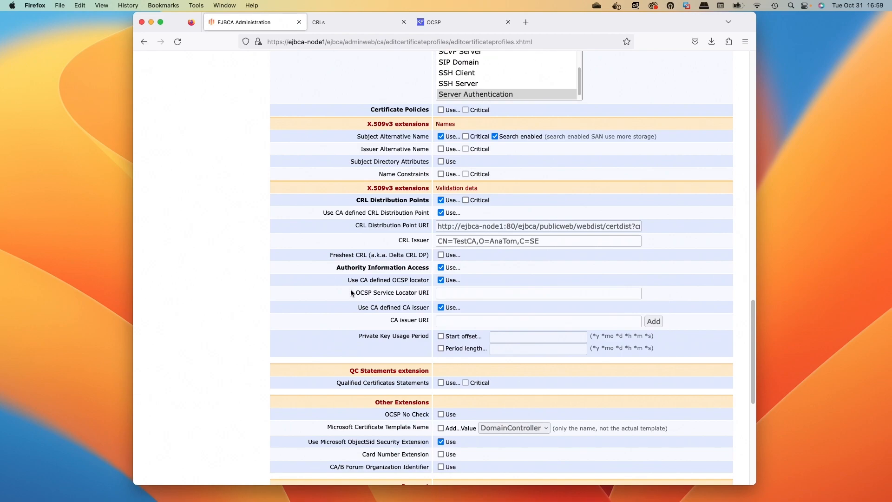
drag(335, 269, 422, 270)
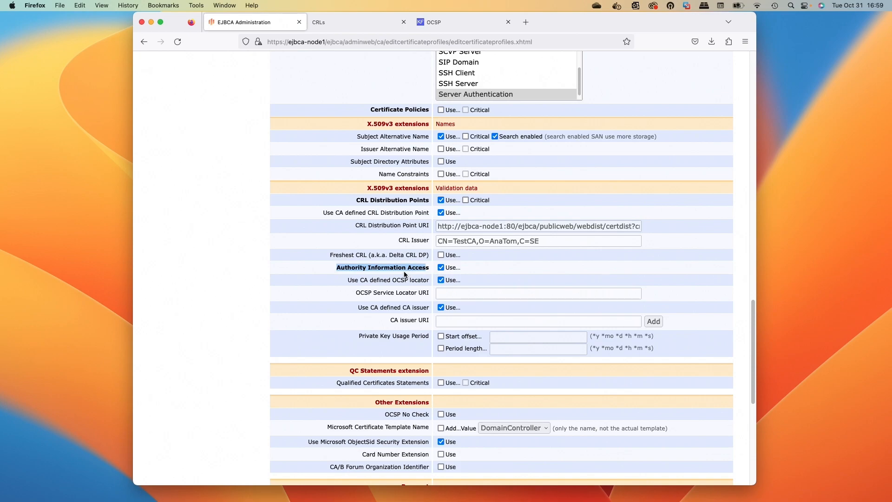
click(349, 285)
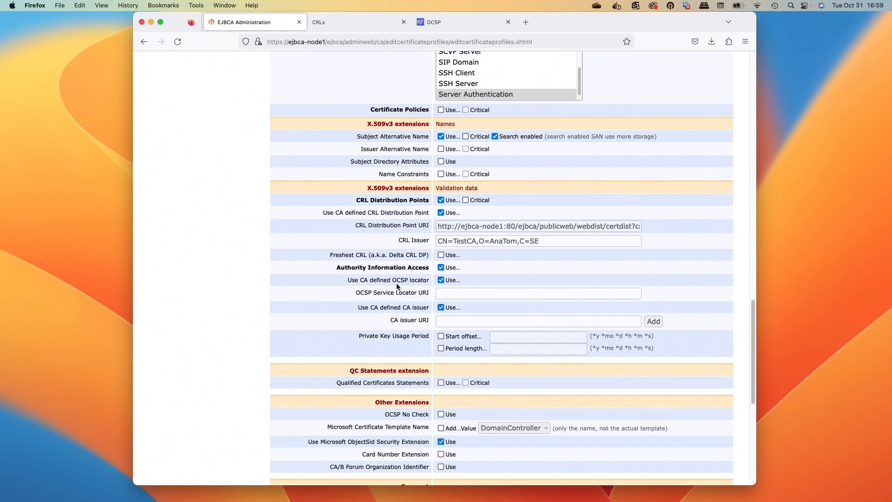
Turn the CA defined OCSP locator off and back on in the profile, and return to the certificate profiles list
click(441, 280)
click(441, 291)
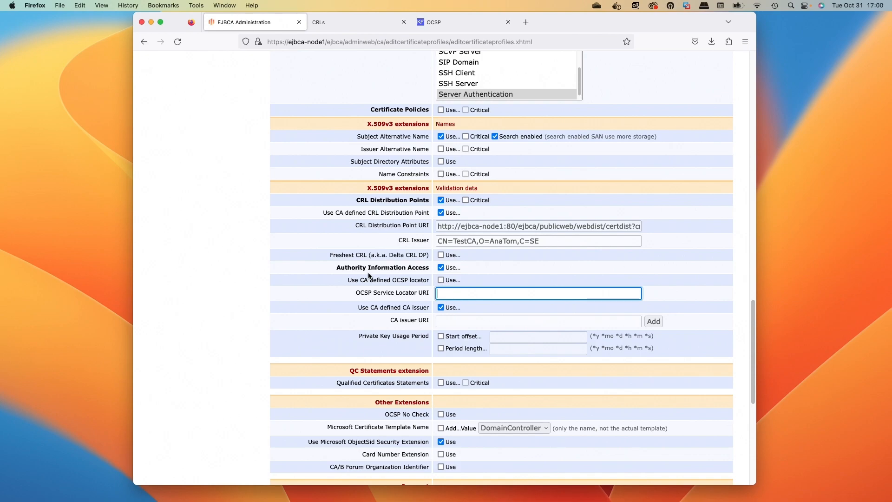
click(441, 280)
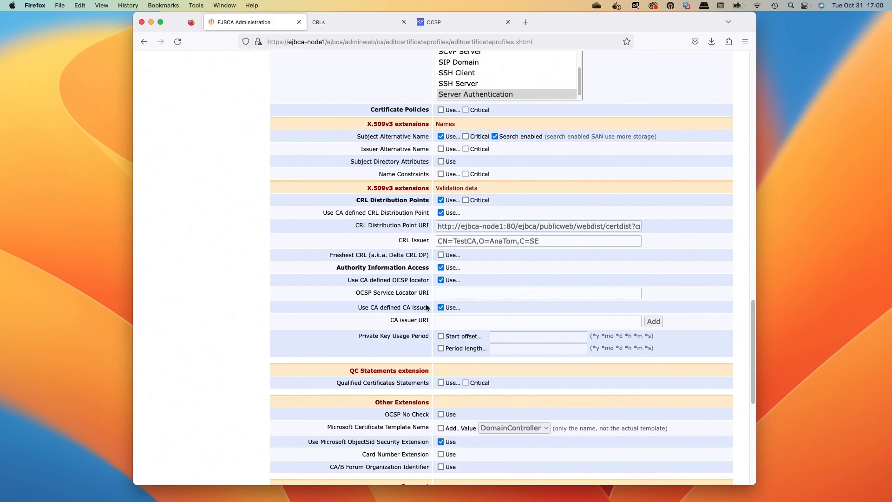
scroll(394, 296, down, 10)
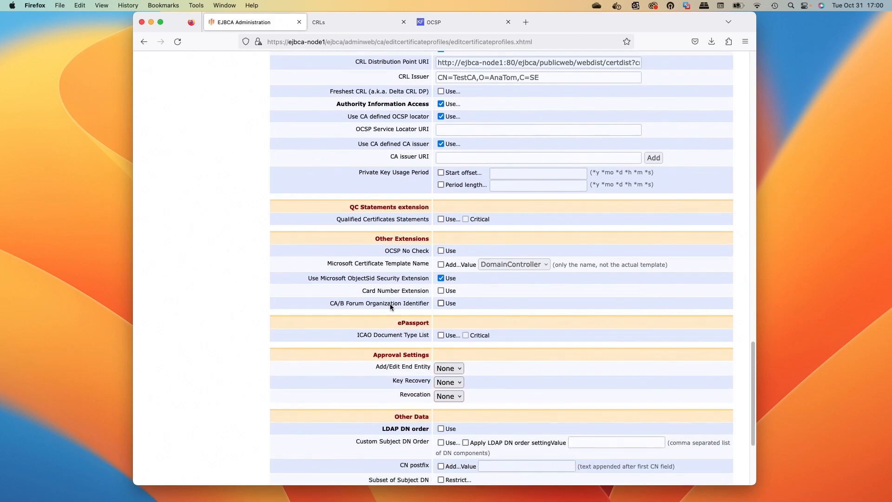
click(472, 459)
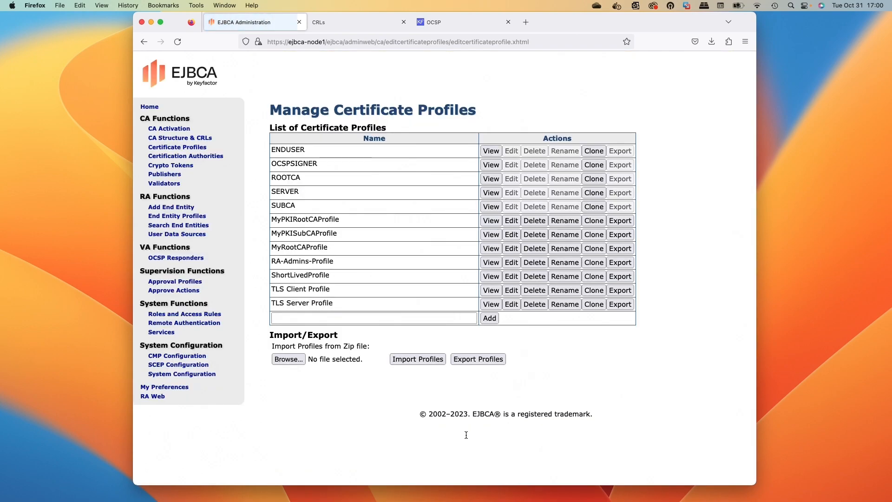
Open the MyPKISubCA-G1 certification authority for editing and examine its OCSP service Default URI
click(217, 156)
click(304, 177)
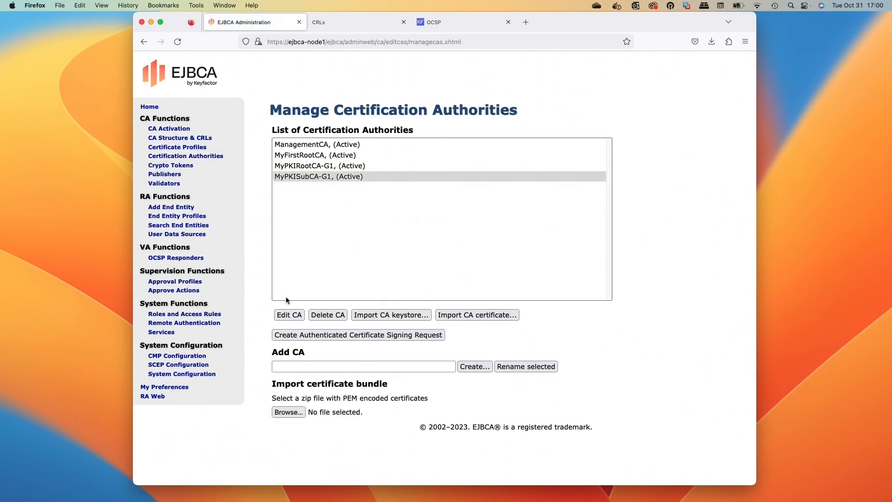
click(289, 314)
scroll(327, 295, down, 15)
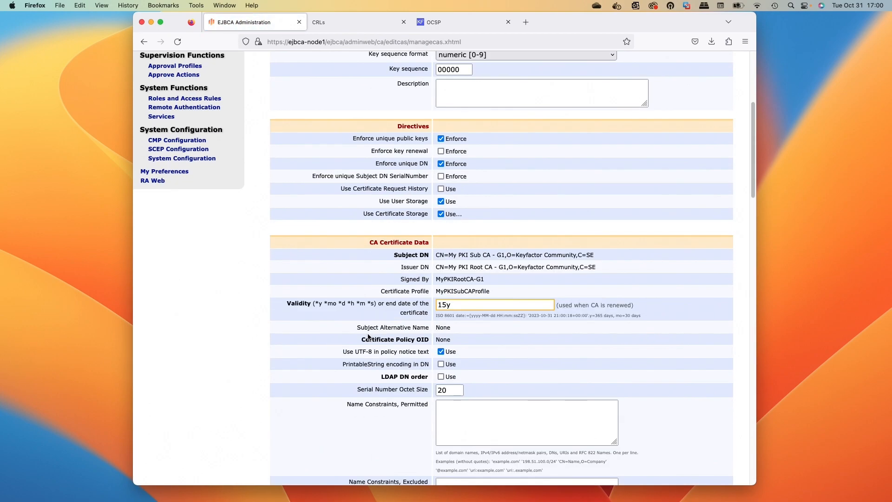
drag(514, 366, 350, 345)
click(350, 346)
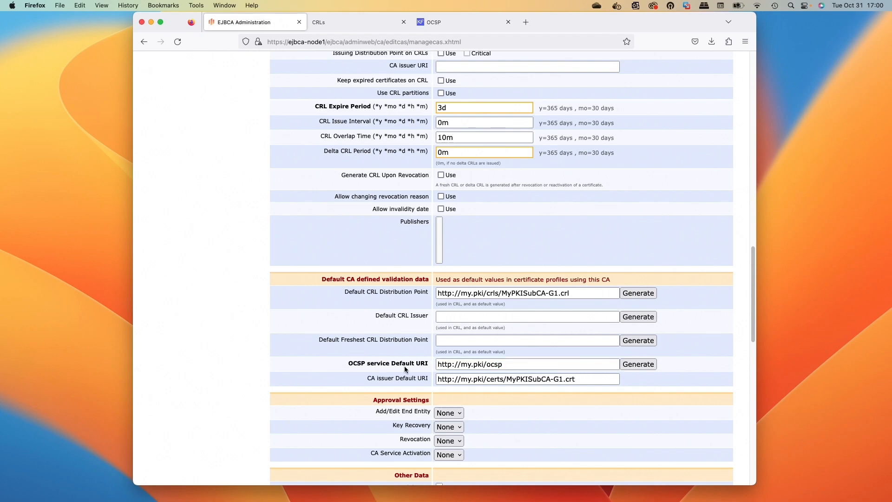
click(520, 364)
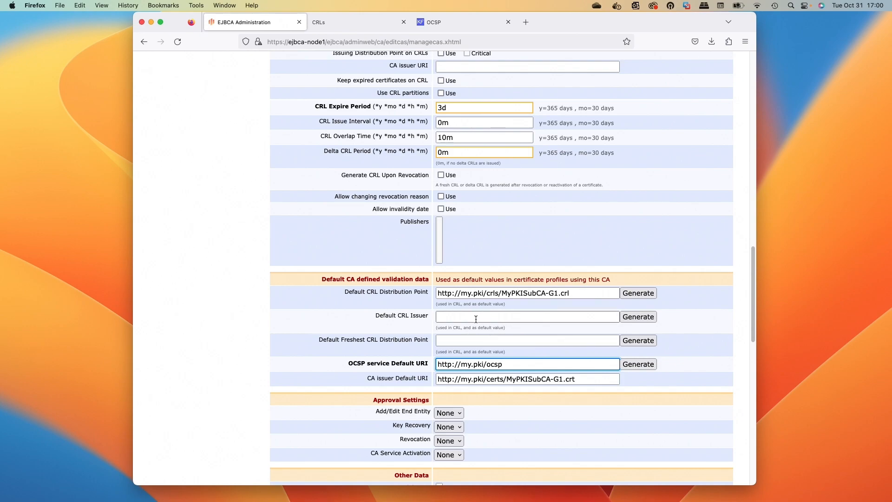
Open the ocspSigner crypto token and examine its key pair
scroll(472, 339, up, 1)
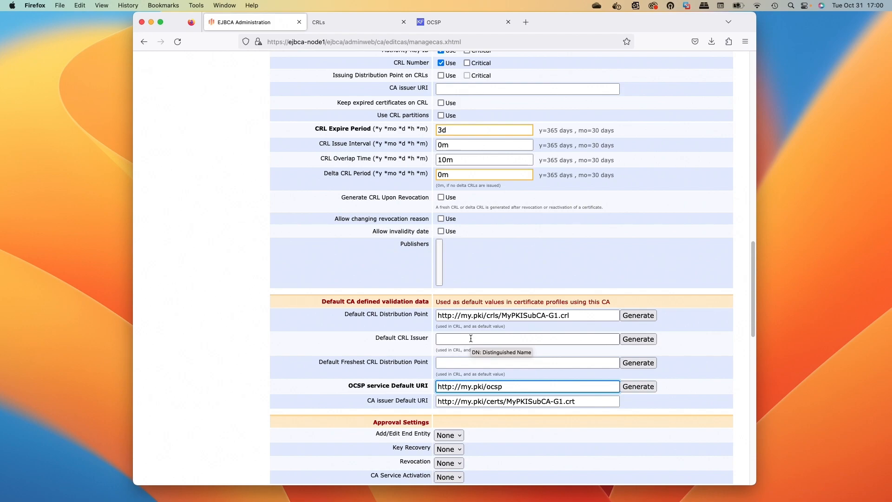
scroll(471, 337, up, 9)
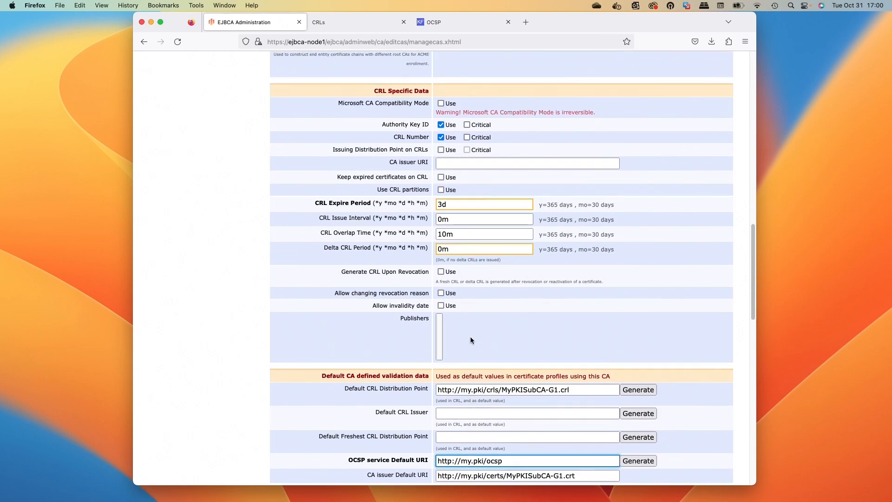
scroll(471, 337, up, 5)
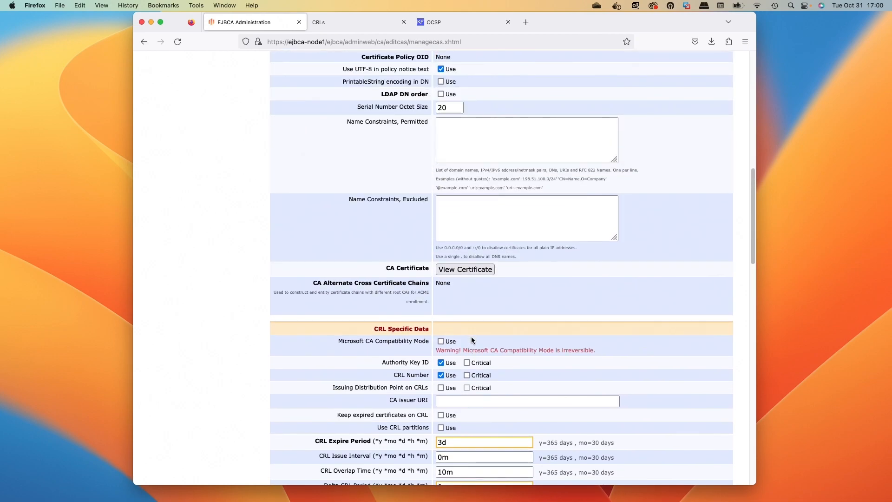
scroll(471, 336, up, 7)
scroll(473, 337, up, 15)
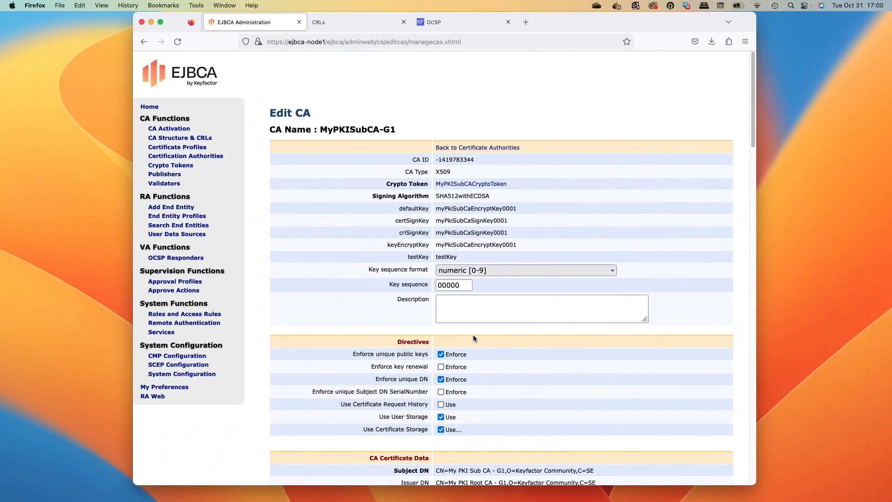
click(172, 166)
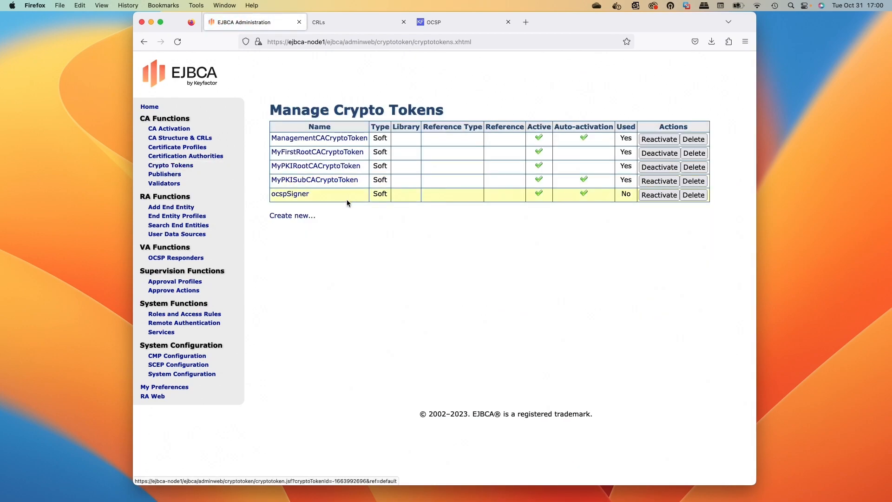
click(306, 198)
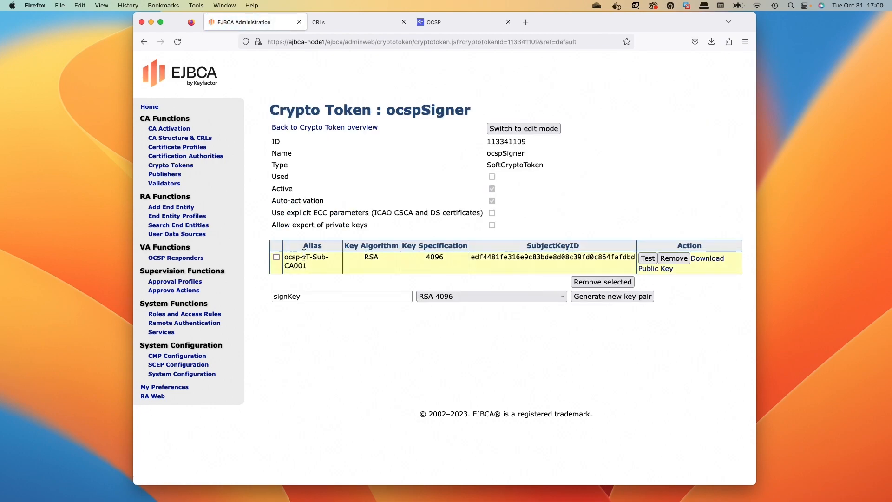
Start a new OCSP responder and name it IT-Sub-CA
click(165, 259)
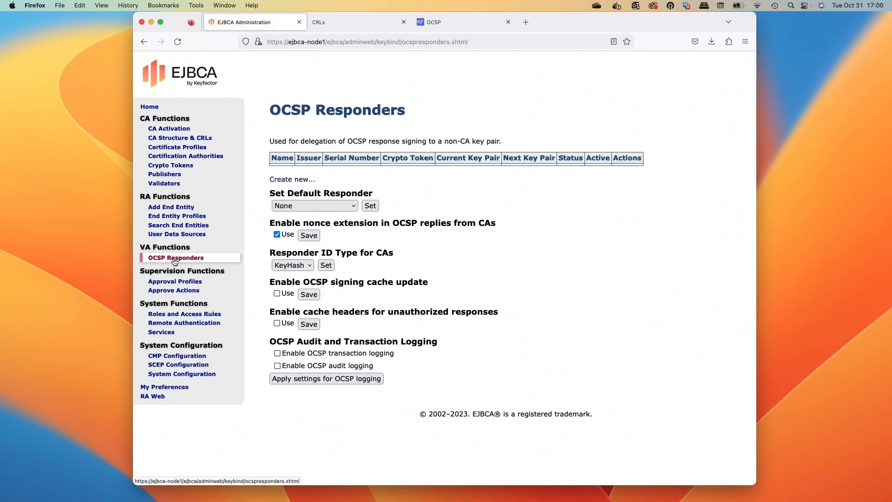
click(291, 180)
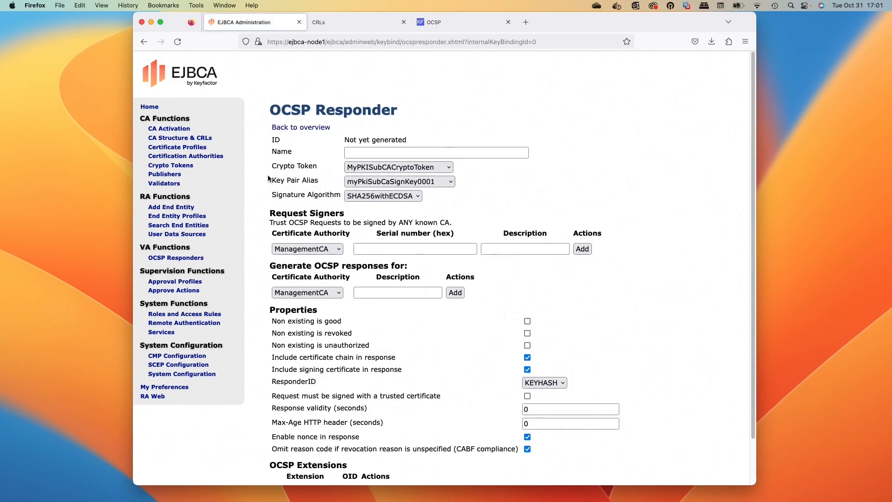
click(456, 152)
text(IT-)
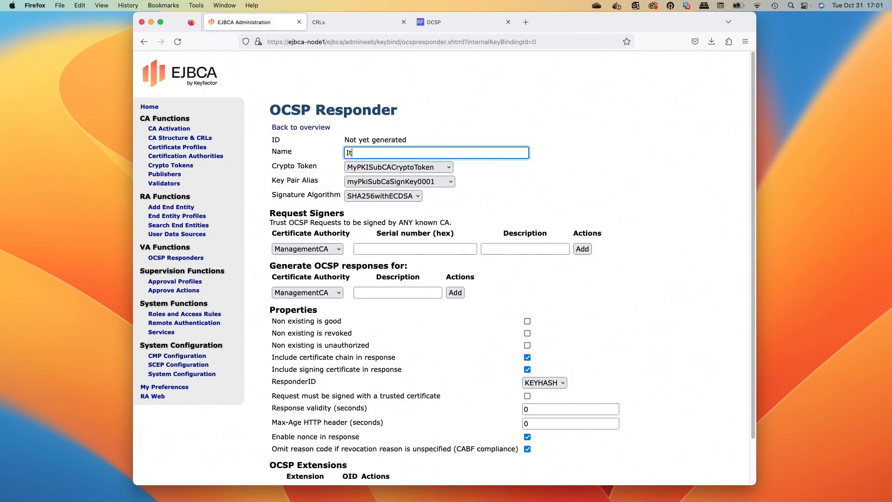
text(Sub-CA)
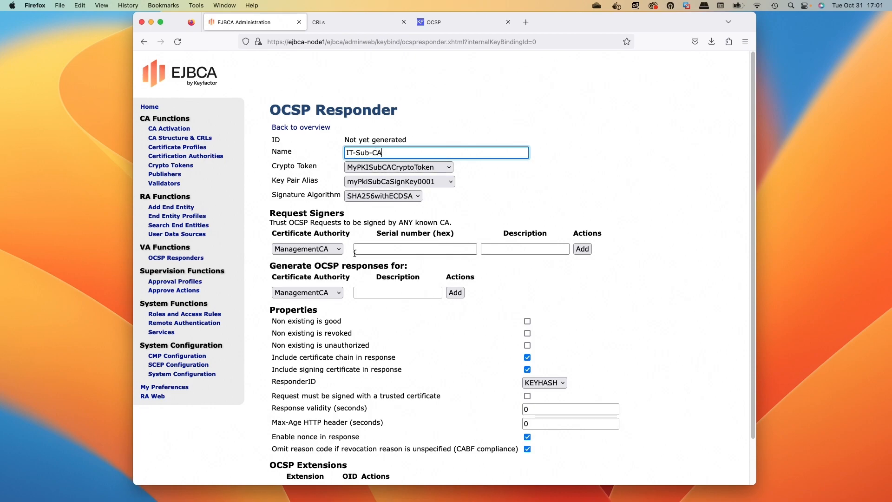
Assign the ocspSigner crypto token to the responder, create it, and return to the OCSP responders overview
click(399, 169)
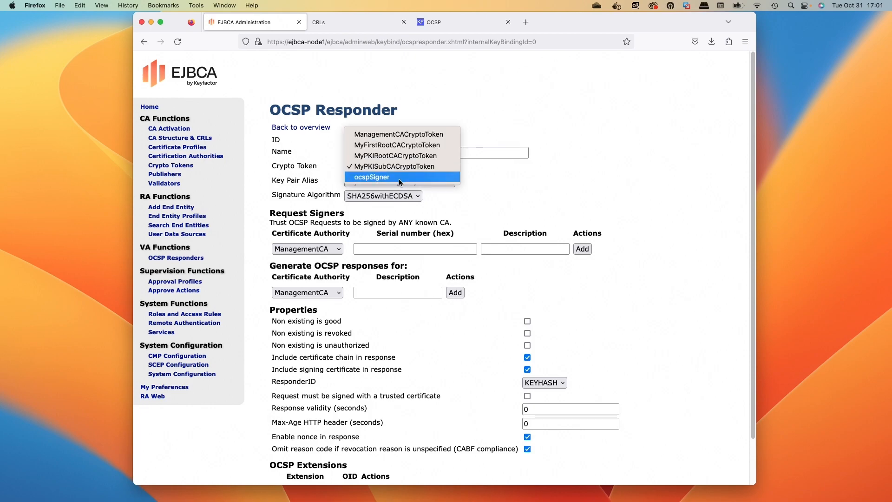
click(399, 179)
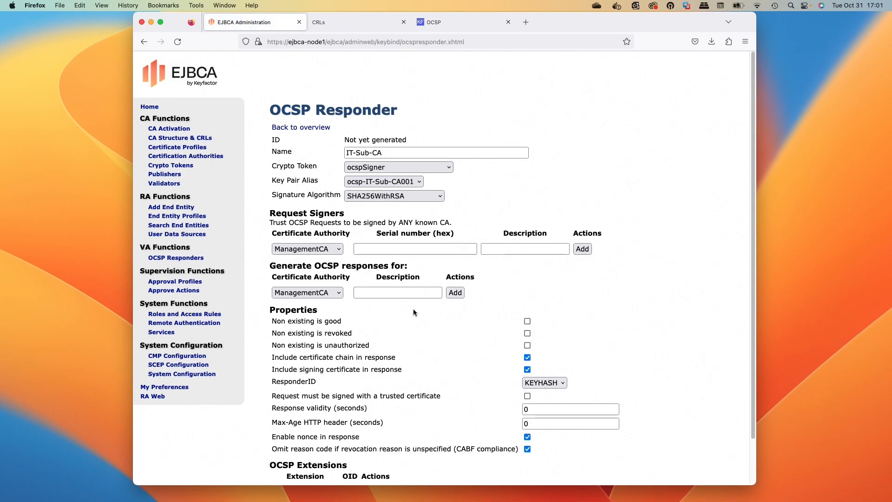
scroll(422, 311, down, 2)
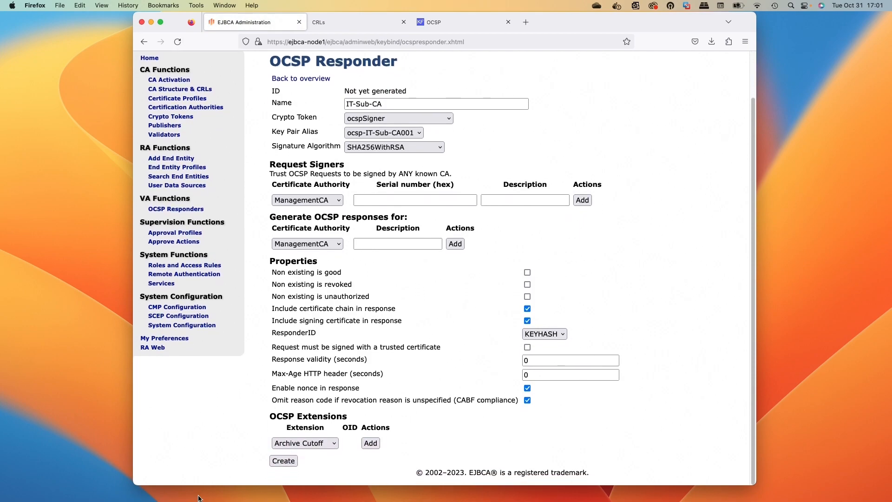
click(283, 461)
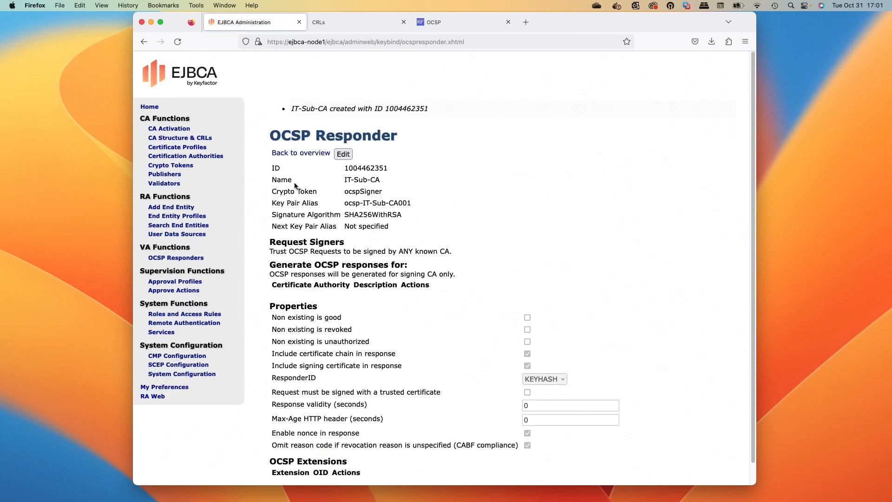
click(307, 153)
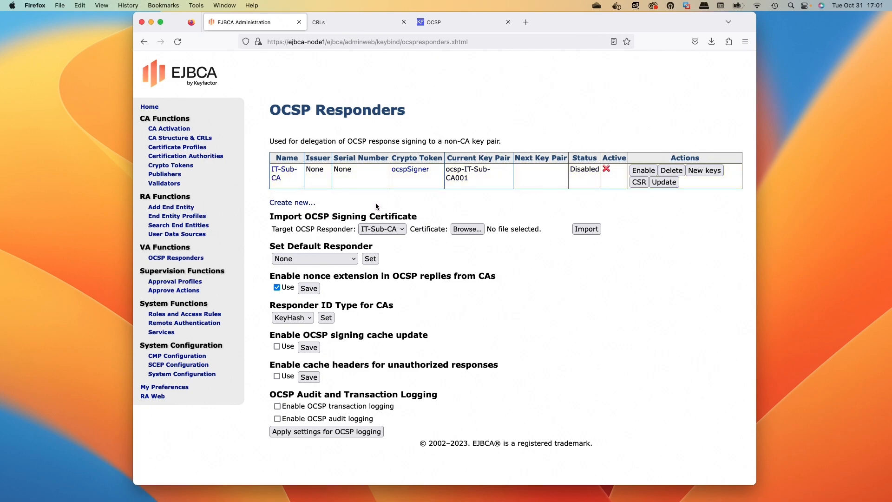
Start a CA certificate import among the certification authorities and choose the file InternalTestIssuingCAG1.pem from the Desktop
click(201, 157)
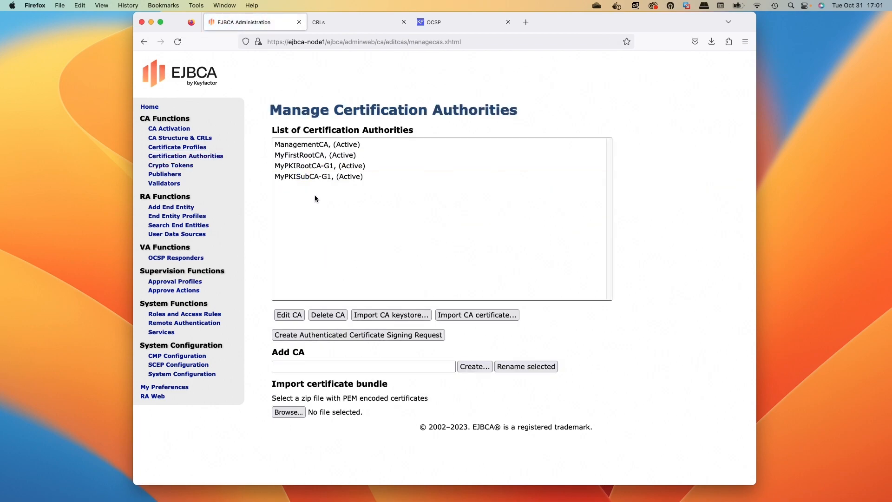
click(489, 315)
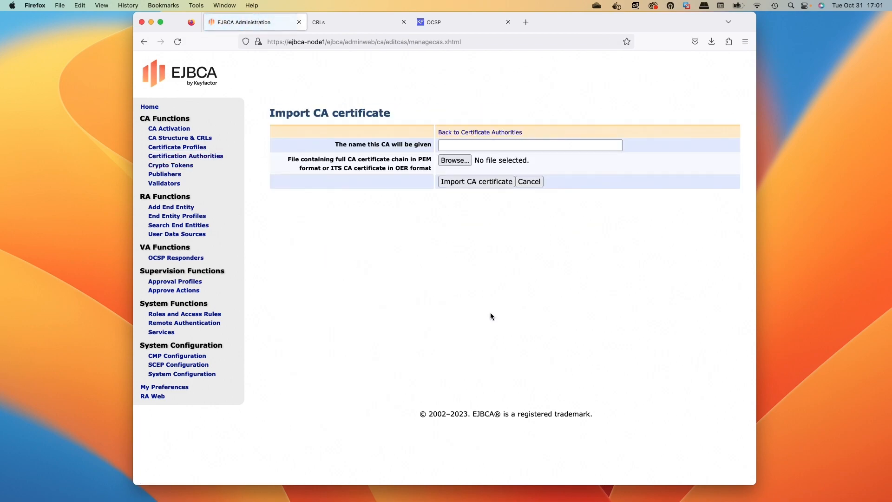
click(456, 160)
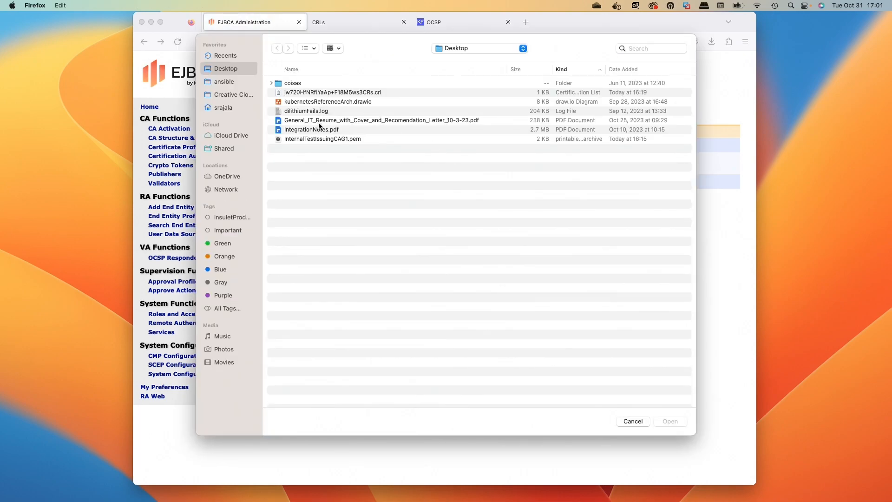
click(317, 139)
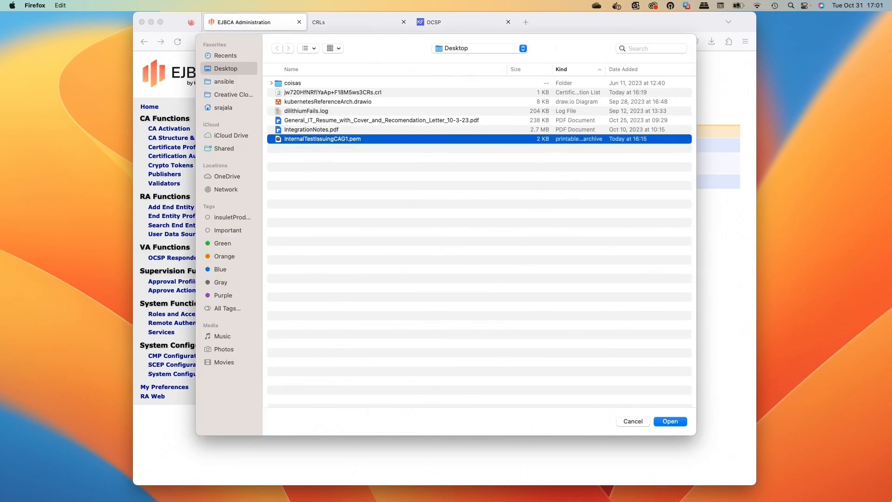
click(668, 419)
Name the CA IT-Sub-CA and import its certificate
click(442, 146)
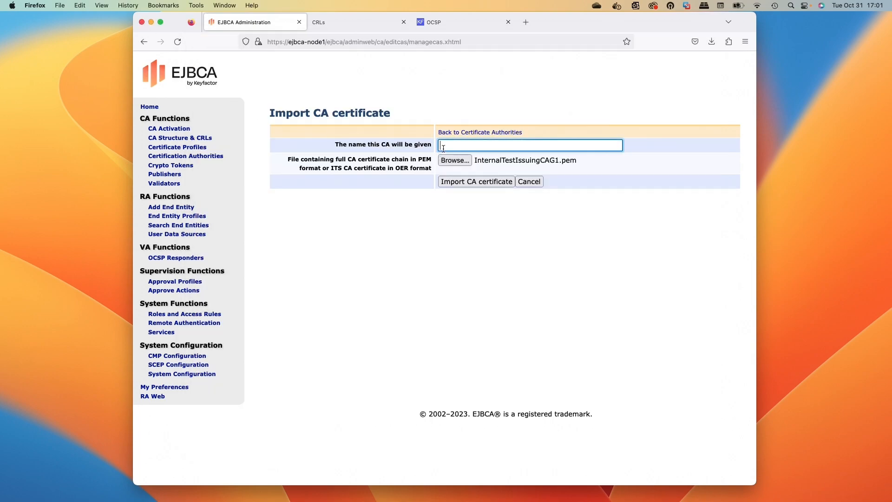
text(IT-)
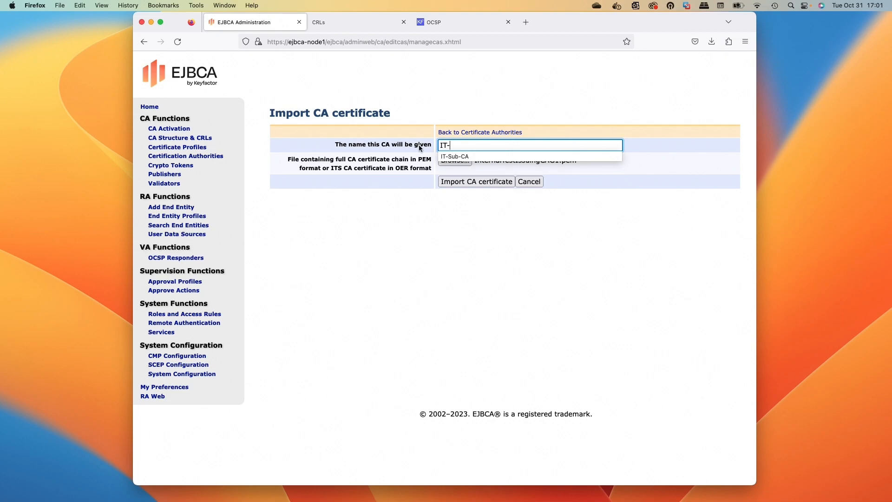
click(511, 157)
click(488, 185)
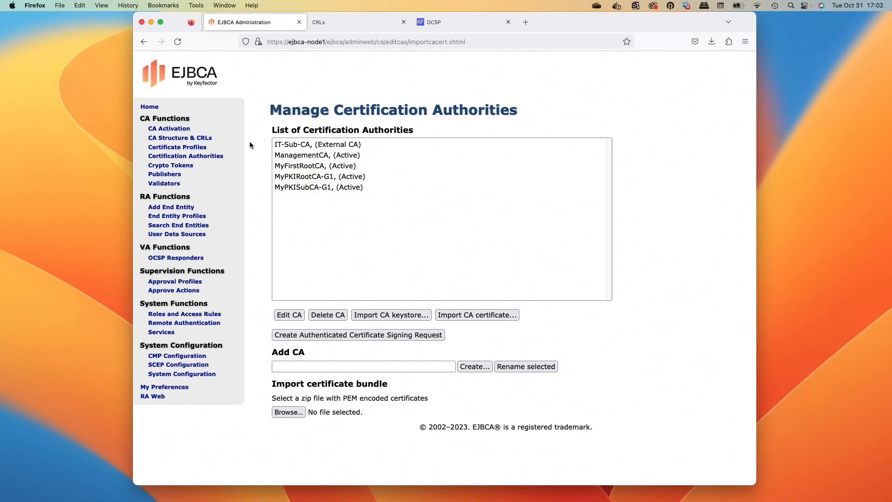
Import the external CRL file jw720HfNRflYaAp+F18M5ws3CRs.crl from the Desktop for IT-Sub-CA
click(219, 139)
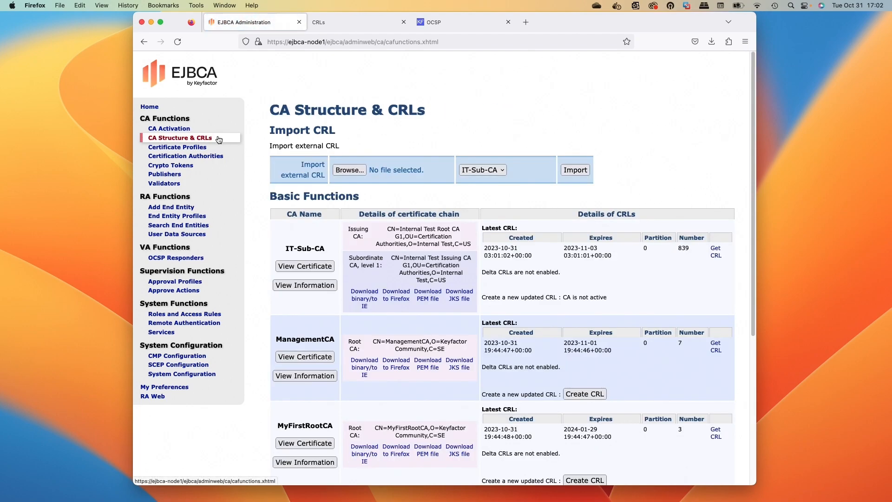
click(346, 171)
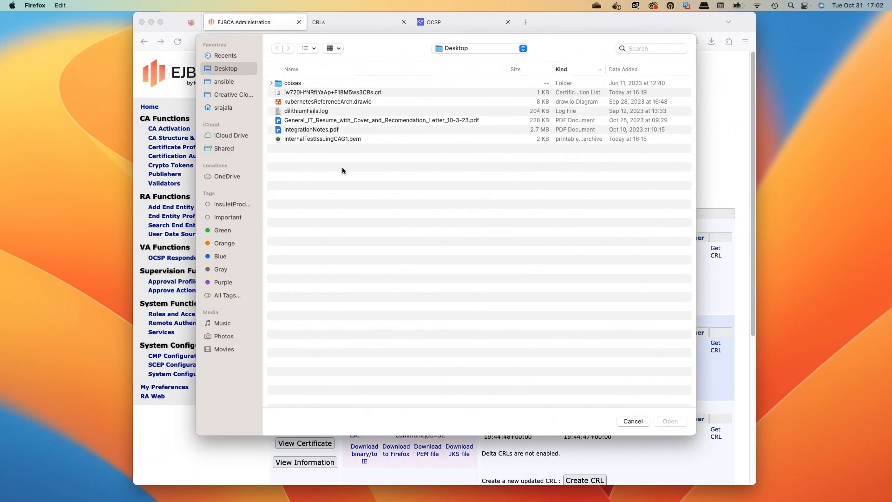
click(340, 93)
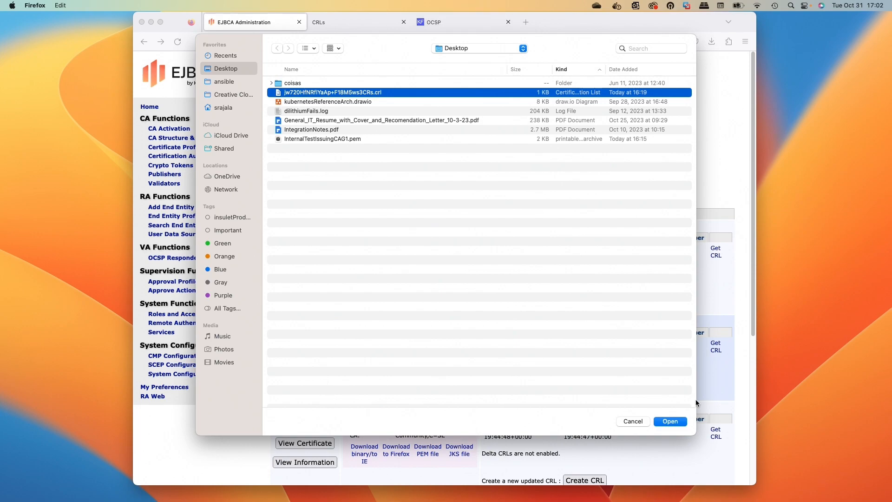
click(683, 422)
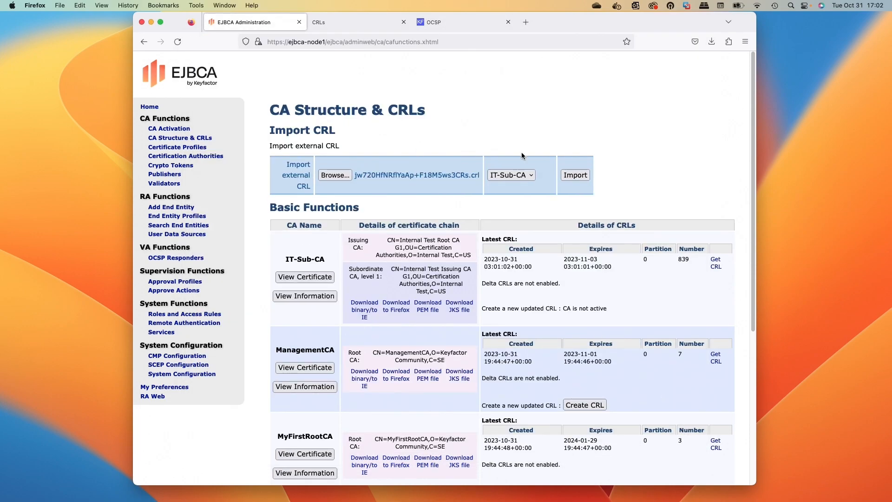
click(570, 174)
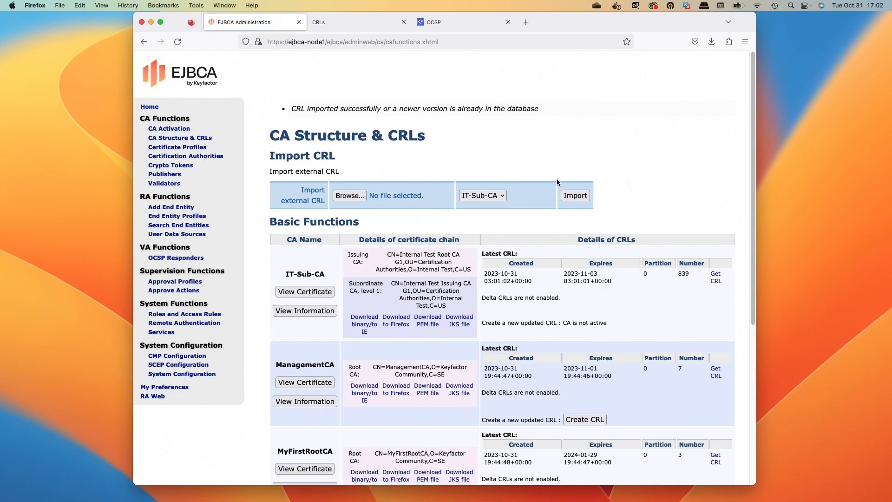
Open the IT-Sub-CA OCSP responder, enable Non existing is good in its properties, and save the responder
scroll(557, 182, down, 1)
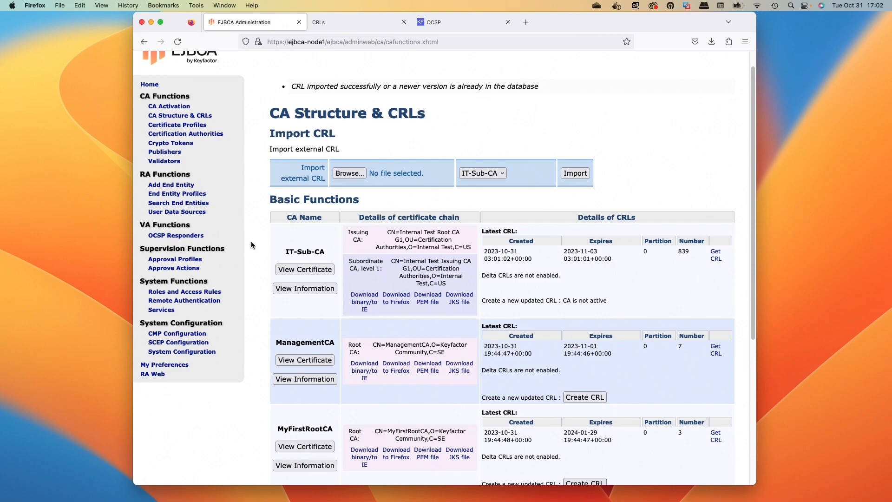
click(187, 236)
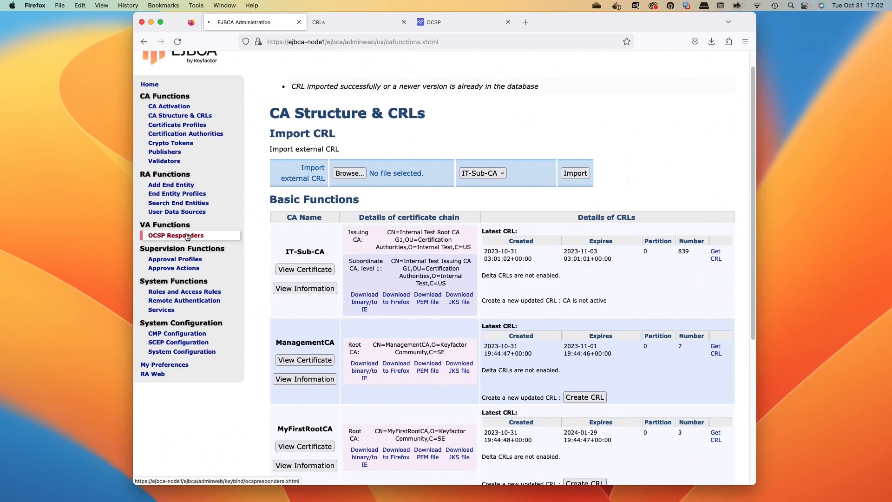
click(278, 175)
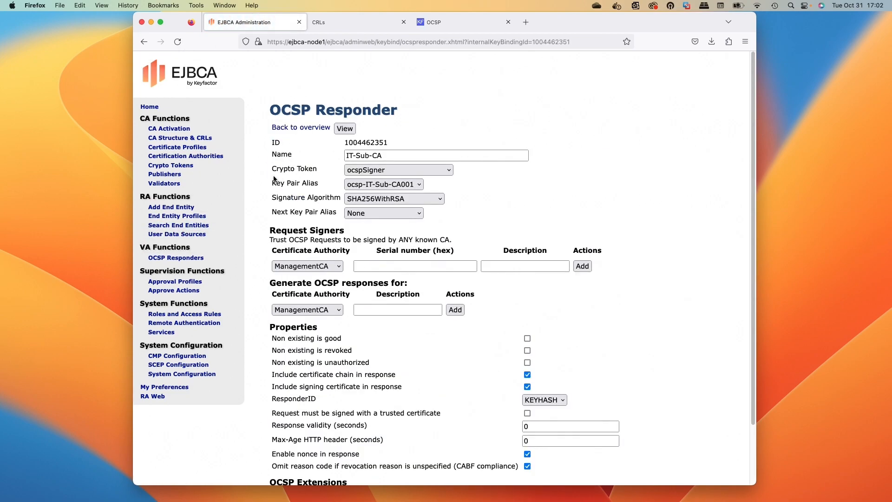
scroll(591, 345, down, 1)
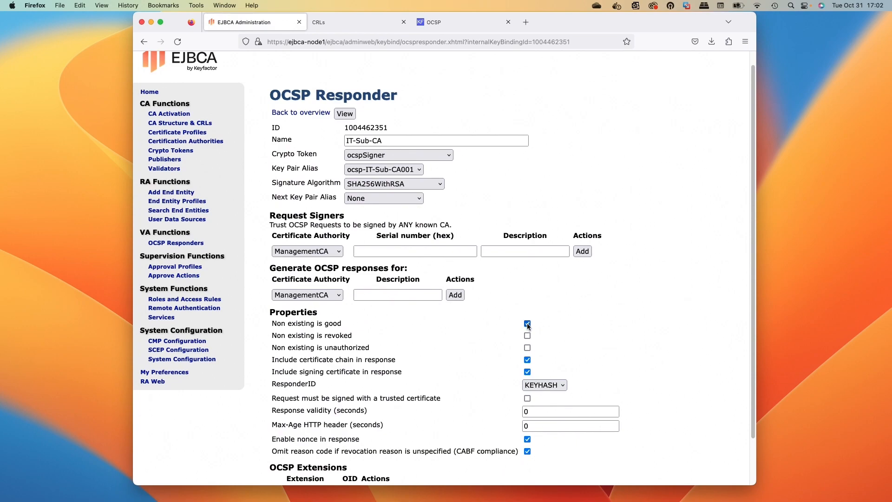
scroll(509, 321, down, 2)
scroll(393, 331, down, 2)
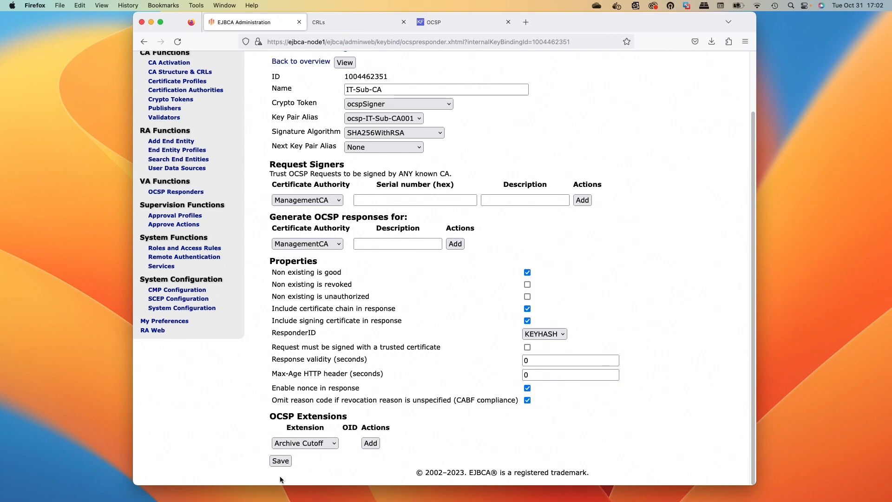
click(279, 460)
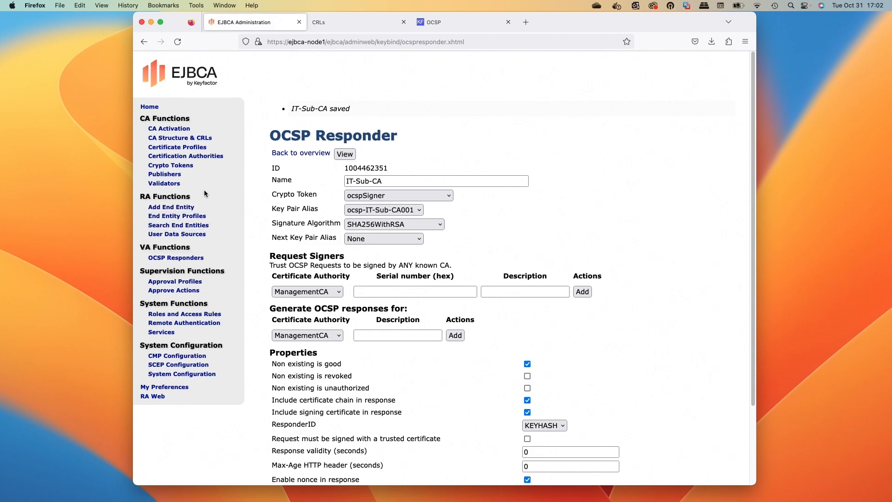
Open the external CA IT-Sub-CA for editing to examine its External CRL Distribution Point setting, and return to the administration home page
click(184, 139)
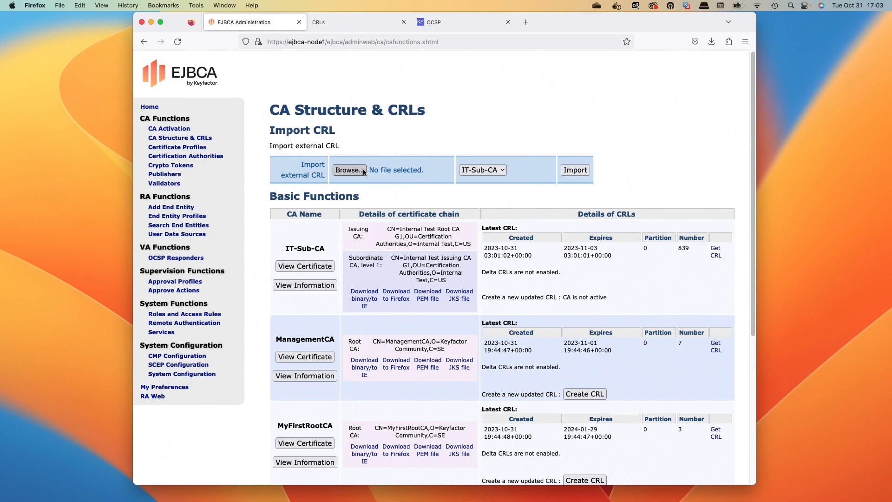
click(165, 158)
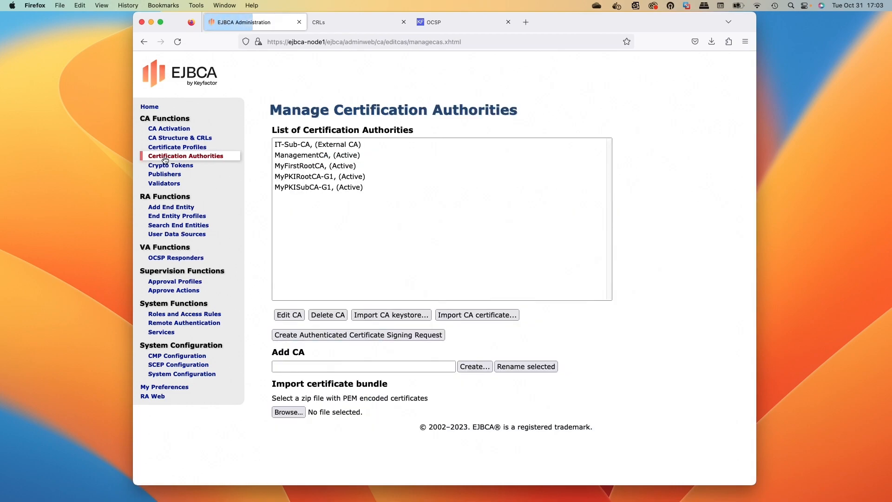
click(324, 145)
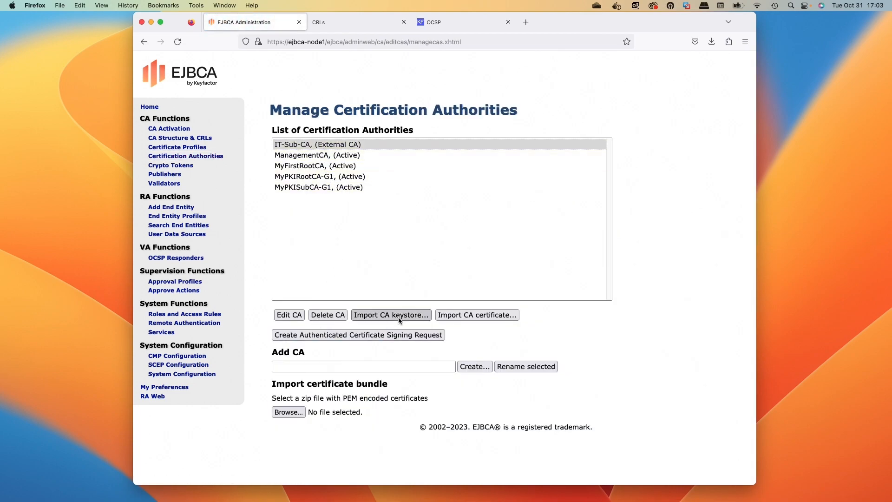
click(278, 317)
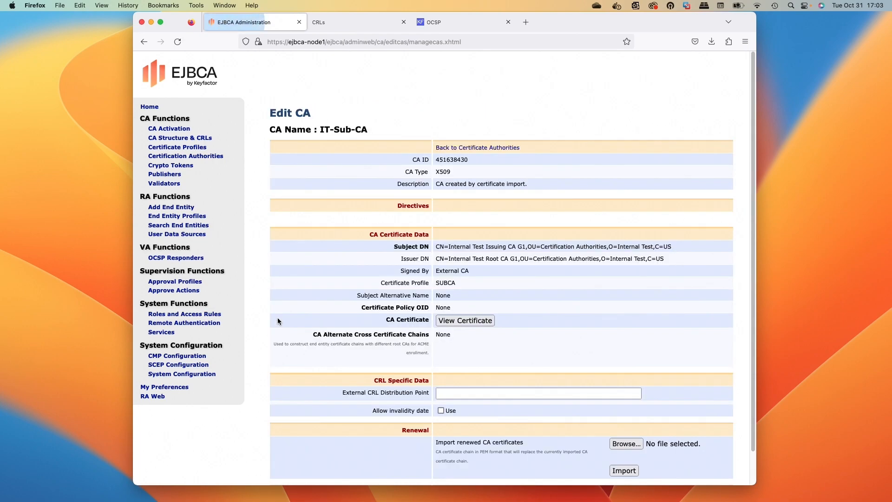
scroll(409, 325, down, 2)
click(459, 358)
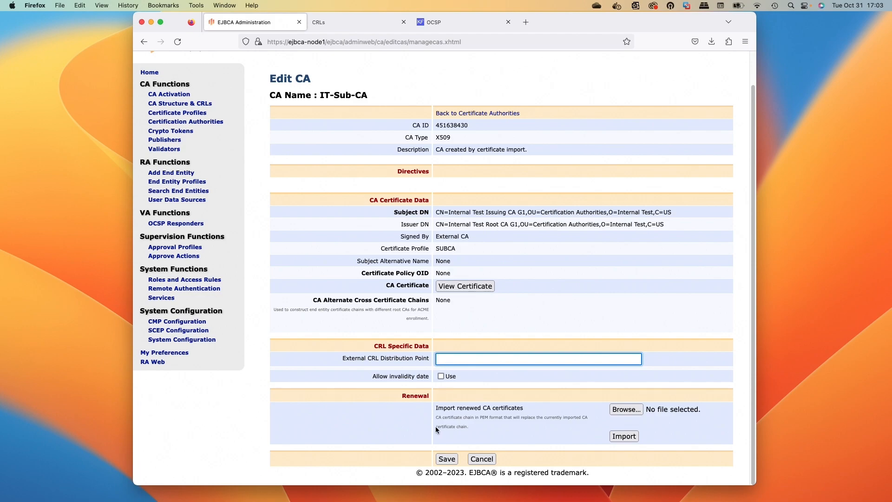
click(157, 75)
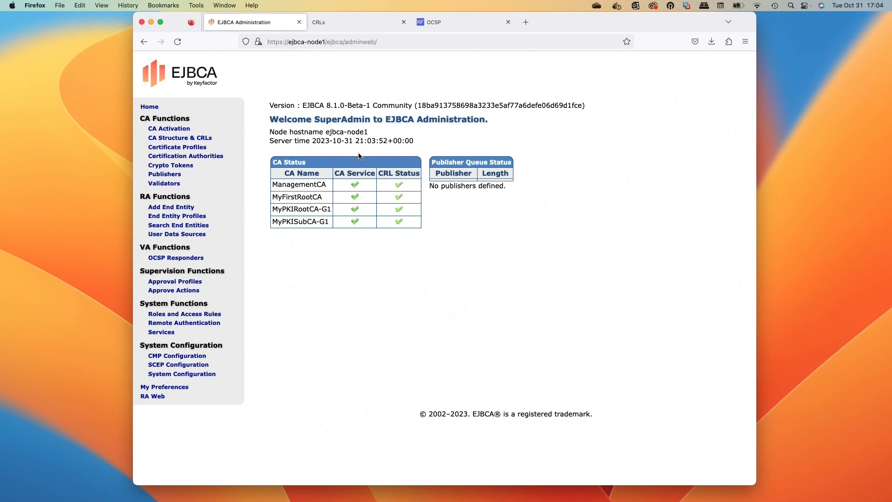
Switch to the OCSP documentation page and look through its sections on signing certificate selection, key renewal, certificate chains and logging
click(455, 26)
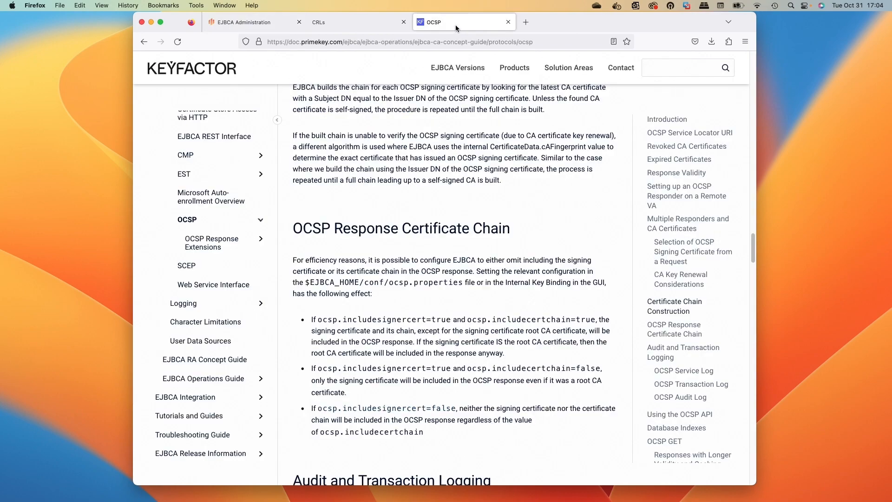
scroll(420, 277, up, 8)
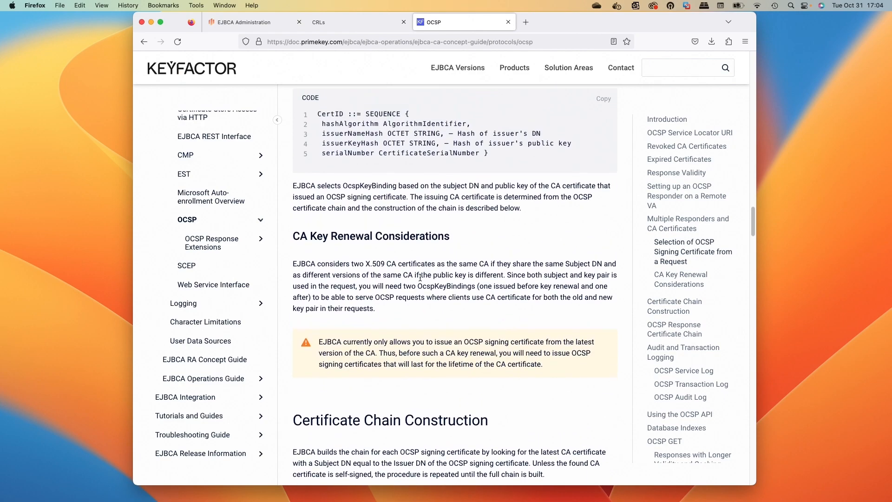
scroll(439, 239, up, 4)
scroll(439, 240, up, 5)
scroll(439, 242, down, 15)
scroll(436, 247, down, 15)
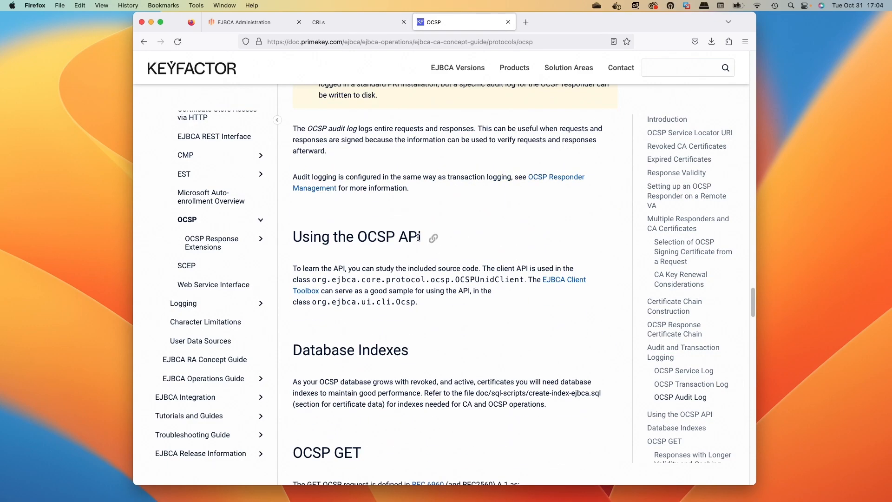